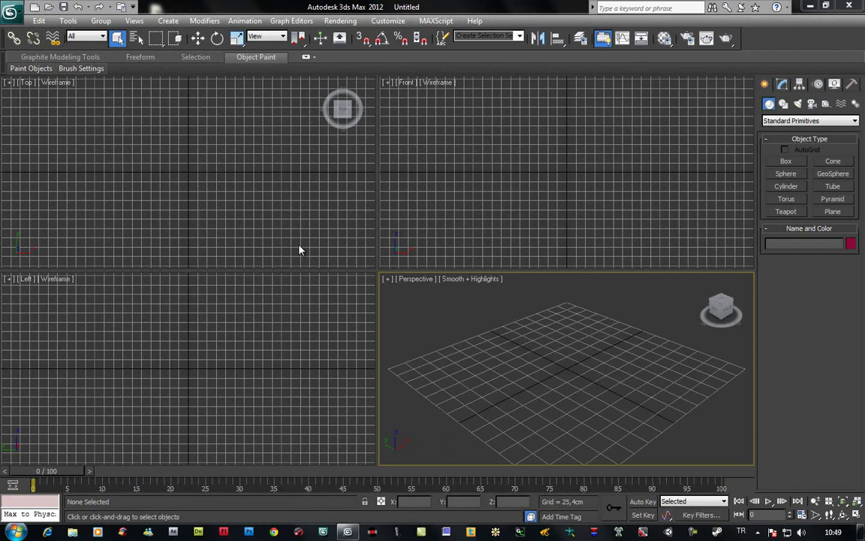
Step: Open the Material Editor with the M key to show the 01 - Default sample spheres
{"action": "key", "text": "m"}
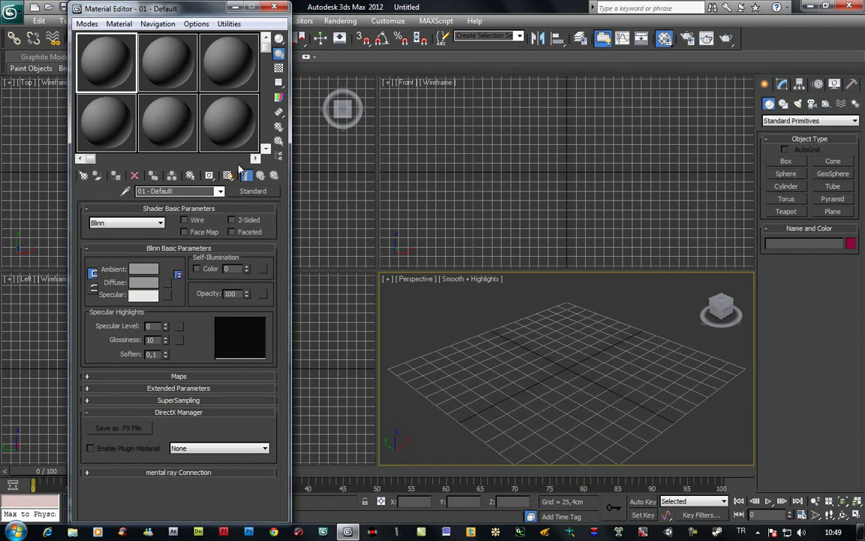
{"action": "left_click", "coordinate": [85, 178]}
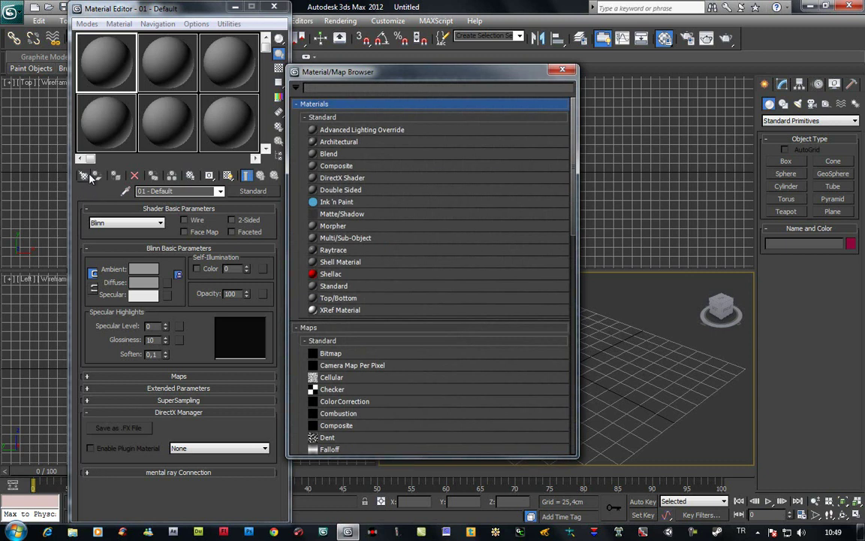
{"action": "left_click", "coordinate": [562, 69]}
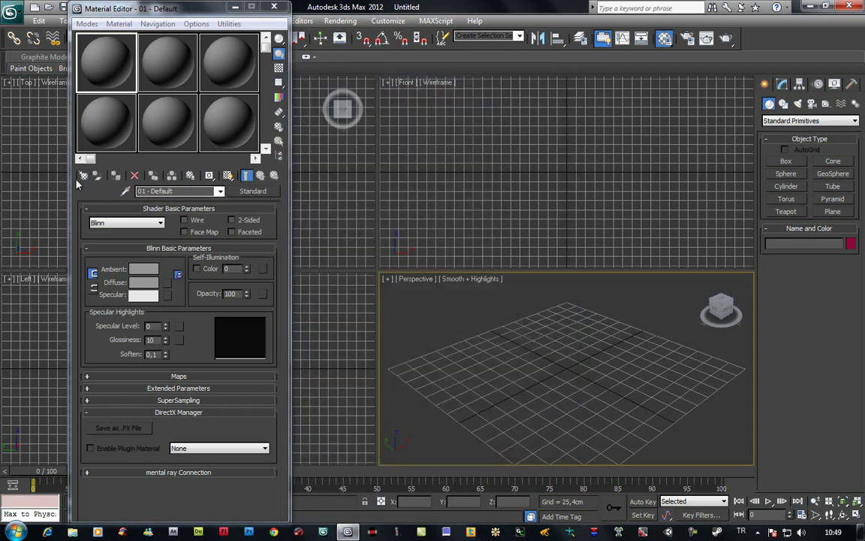
{"action": "left_click", "coordinate": [116, 179]}
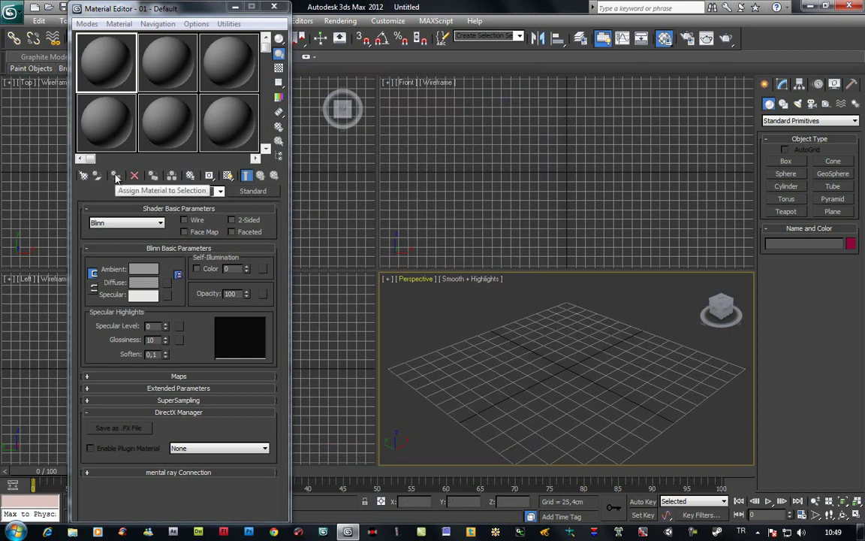
{"action": "right_click", "coordinate": [68, 62]}
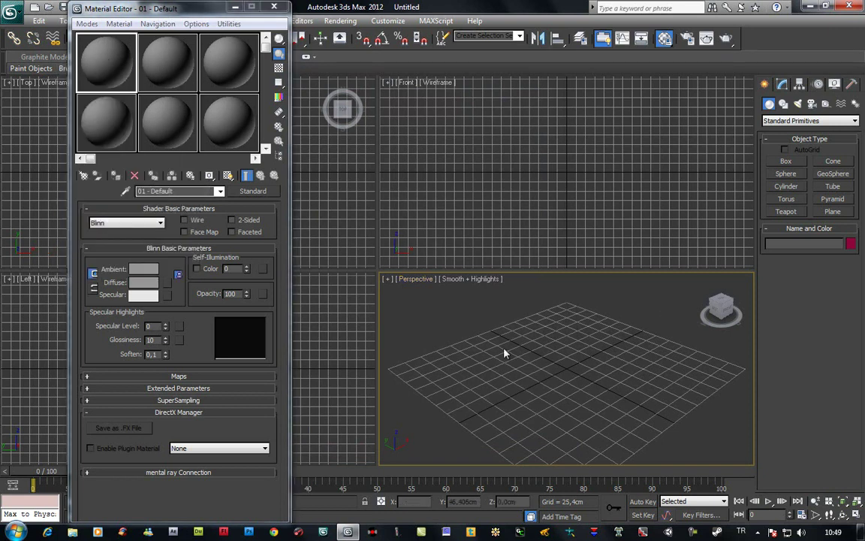
{"action": "left_click", "coordinate": [63, 69]}
{"action": "left_click", "coordinate": [152, 283]}
{"action": "mouse_move", "coordinate": [342, 75]}
{"action": "left_mouse_down"}
{"action": "mouse_move", "coordinate": [342, 129]}
{"action": "mouse_move", "coordinate": [302, 165]}
{"action": "left_mouse_up"}
{"action": "left_click", "coordinate": [440, 176]}
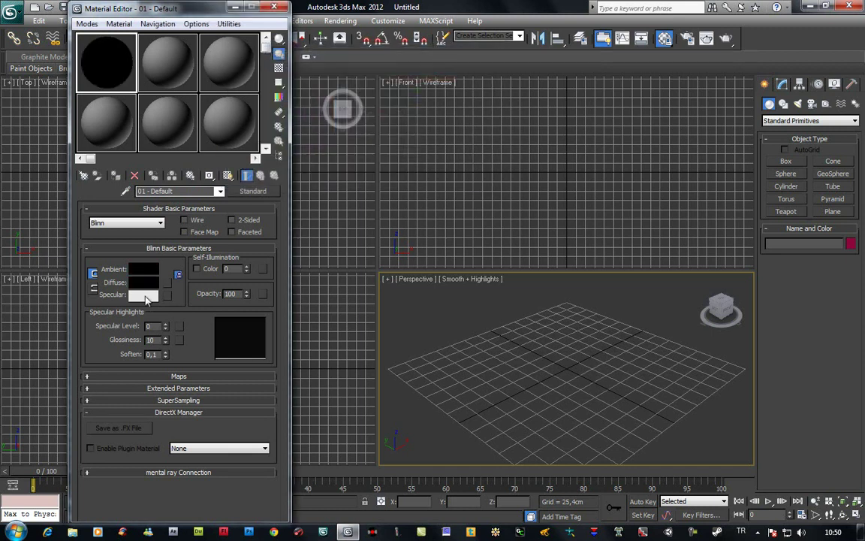
{"action": "left_click_drag", "start_coordinate": [165, 324], "coordinate": [165, 285]}
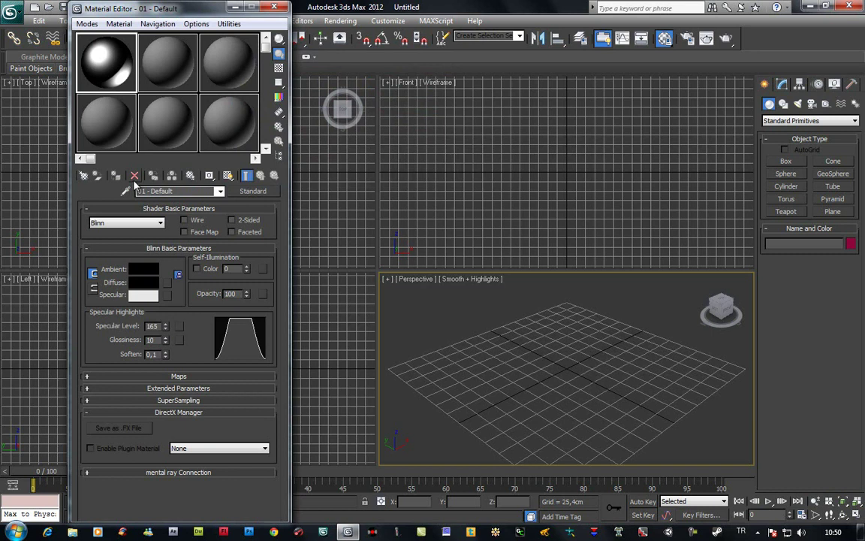
{"action": "left_click", "coordinate": [135, 177]}
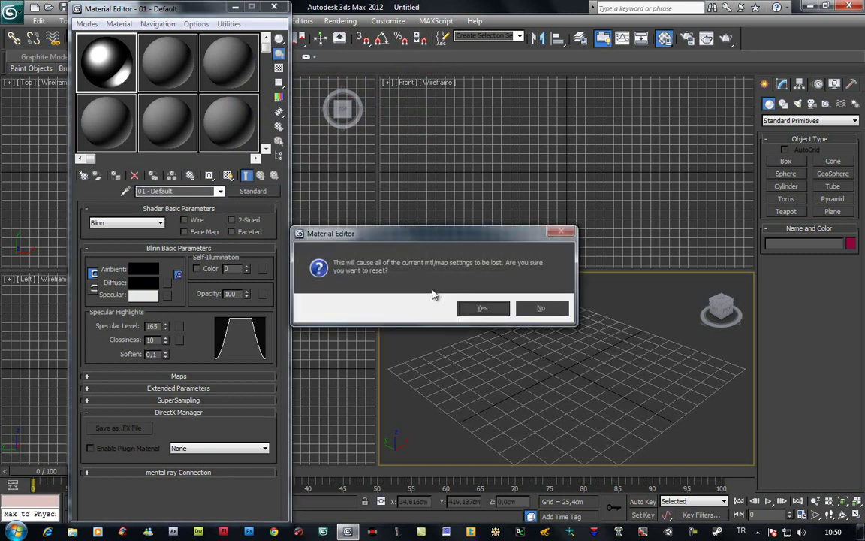
{"action": "left_click", "coordinate": [482, 307]}
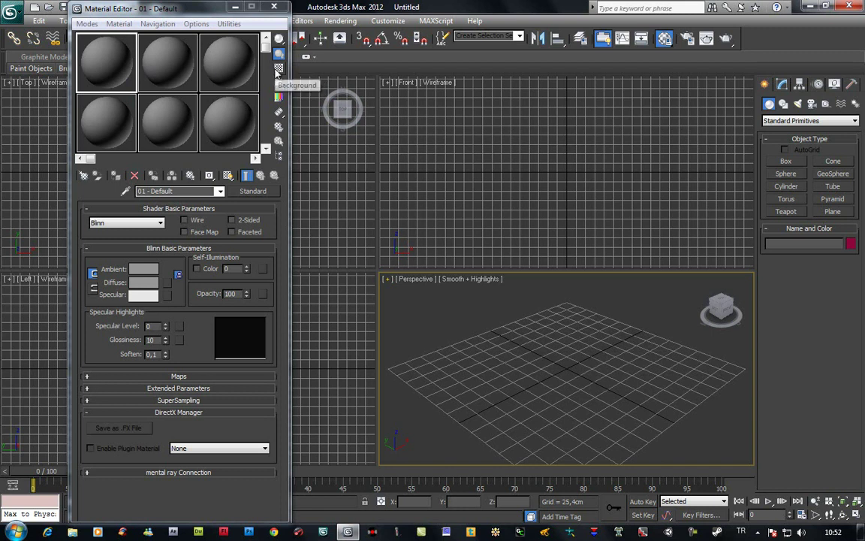
Step: Turn on the checkered background for the first sample slot, leaving Custom Background unchanged in Options
{"action": "left_click", "coordinate": [279, 69]}
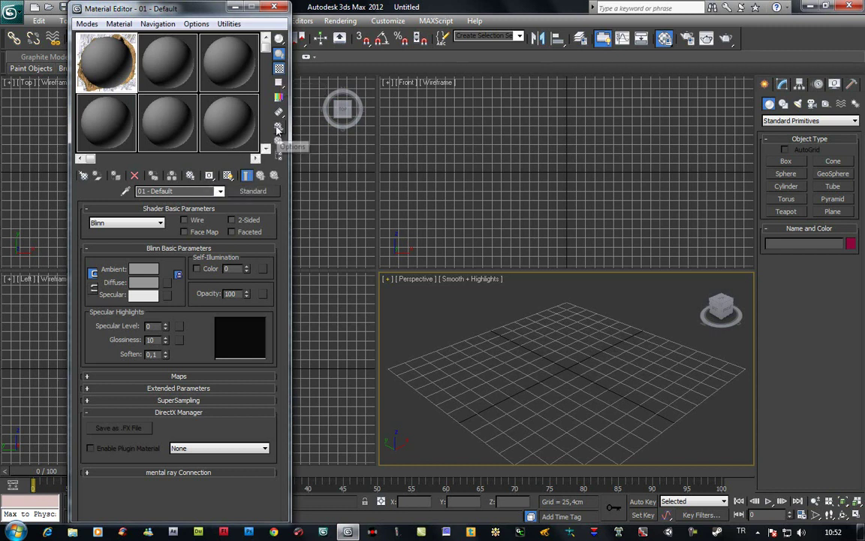
{"action": "left_click", "coordinate": [277, 126]}
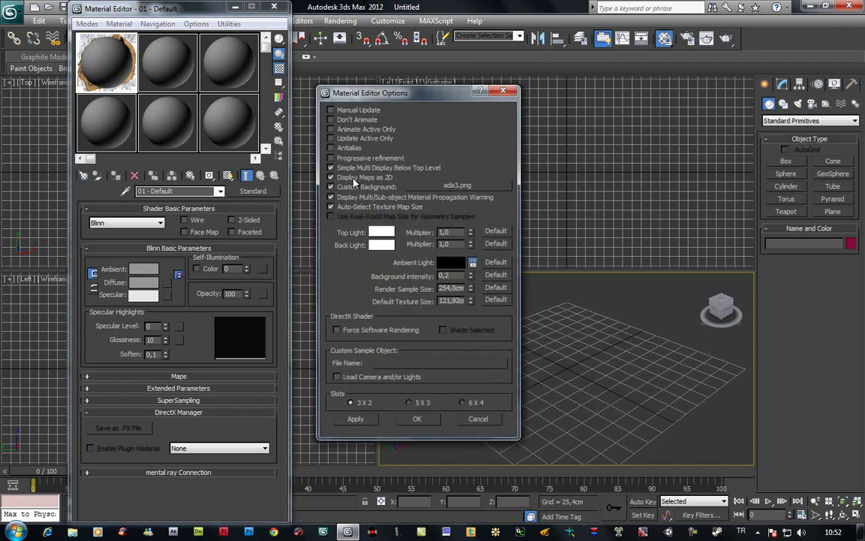
{"action": "left_click", "coordinate": [441, 187]}
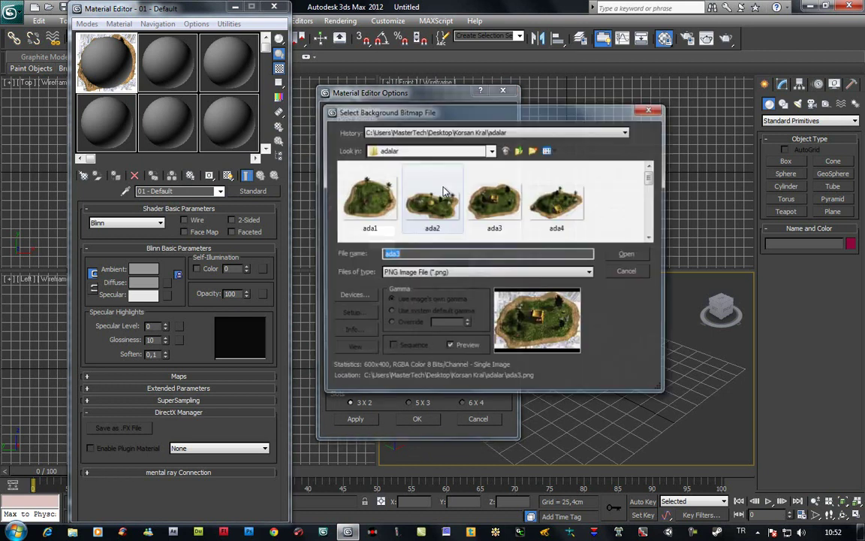
{"action": "left_click", "coordinate": [651, 108]}
{"action": "left_click", "coordinate": [417, 418]}
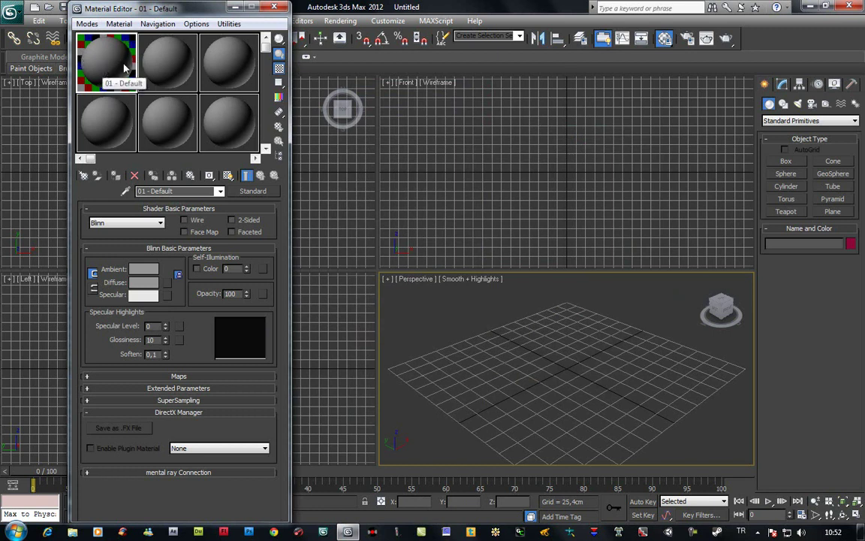
Step: Switch off the ada3.png Custom Background in Material Editor Options for the first sample slot
{"action": "left_click", "coordinate": [96, 71]}
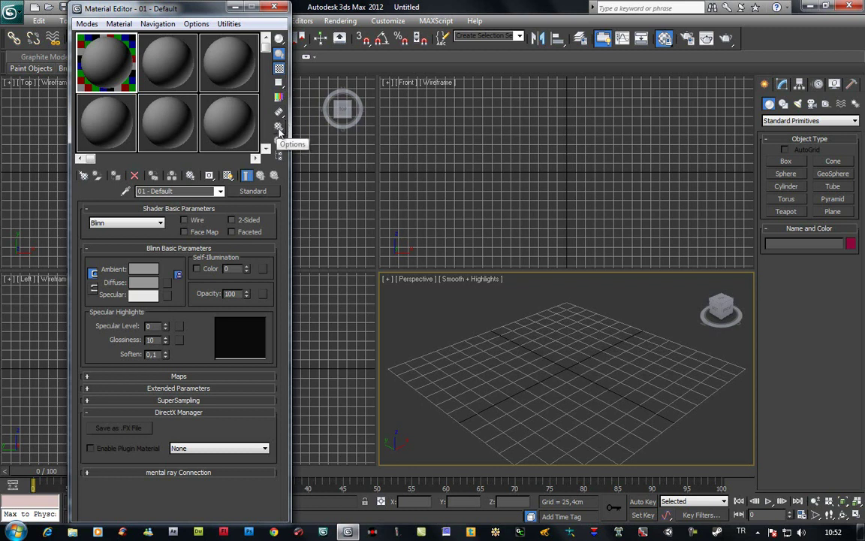
{"action": "left_click", "coordinate": [279, 133]}
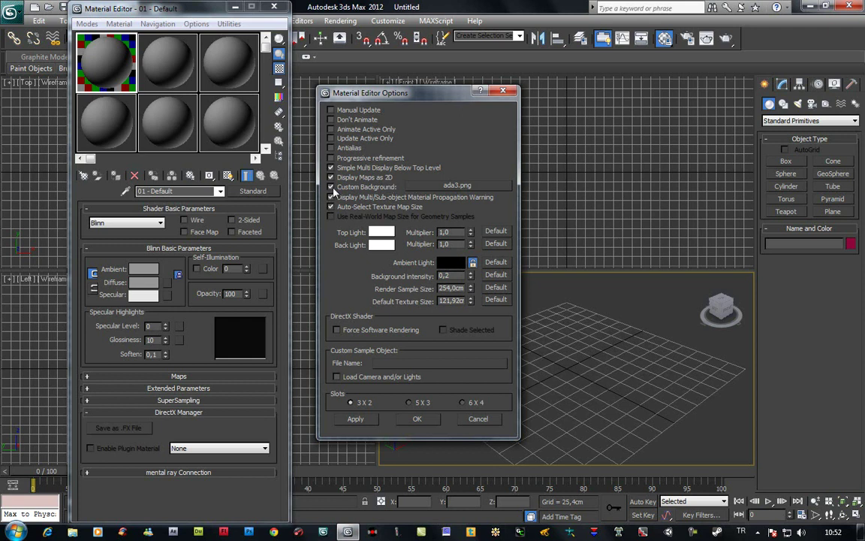
{"action": "left_click", "coordinate": [471, 186]}
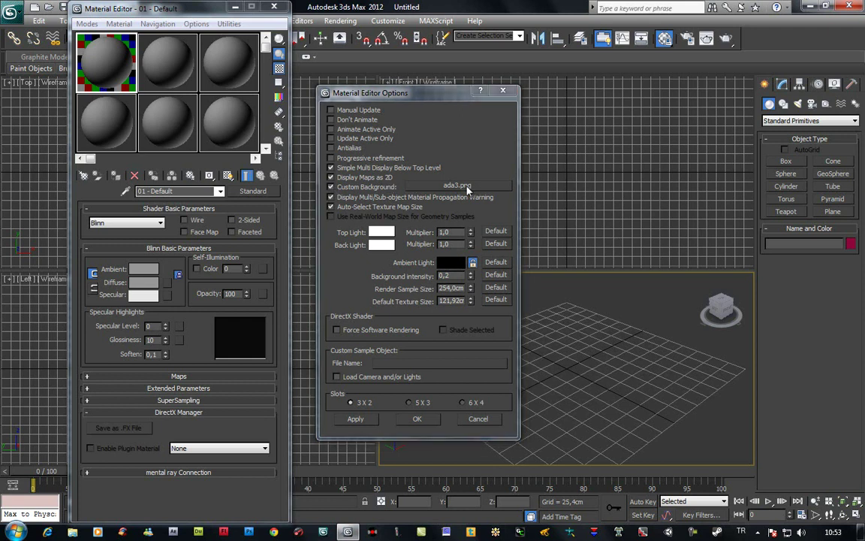
{"action": "left_click", "coordinate": [651, 110]}
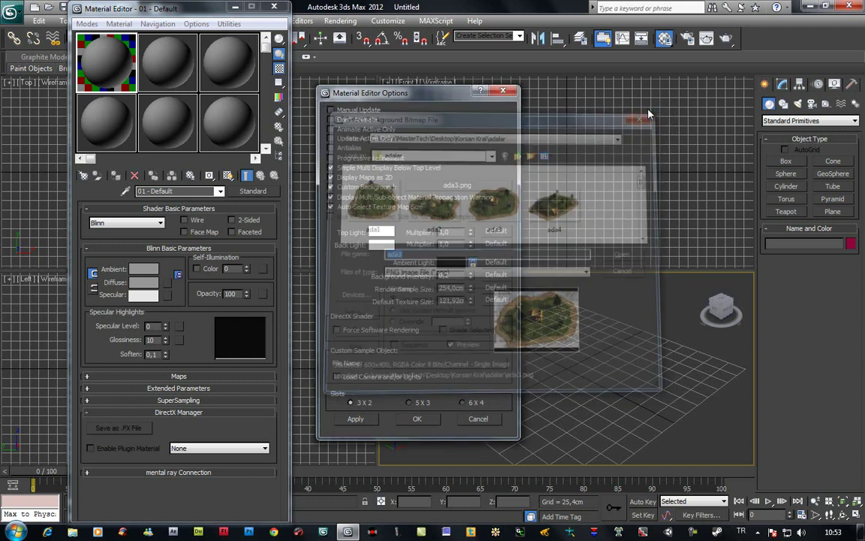
{"action": "left_click", "coordinate": [331, 186]}
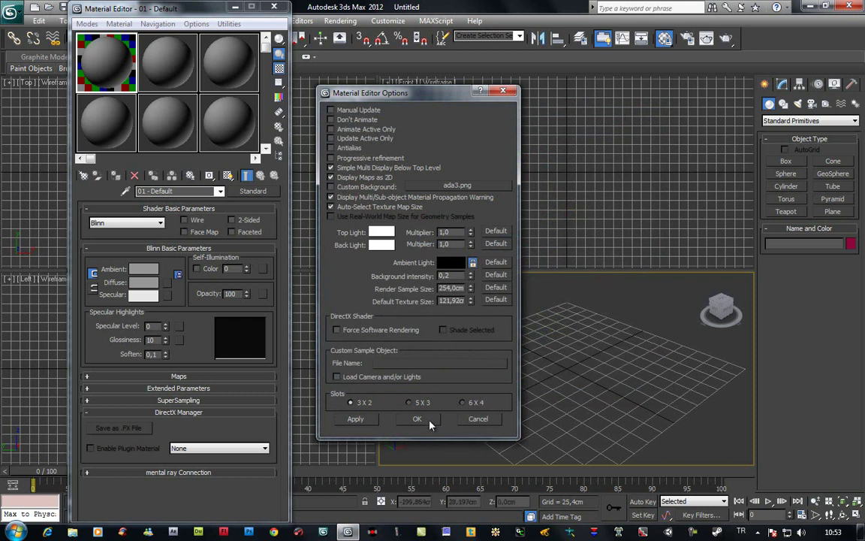
{"action": "left_click", "coordinate": [417, 419]}
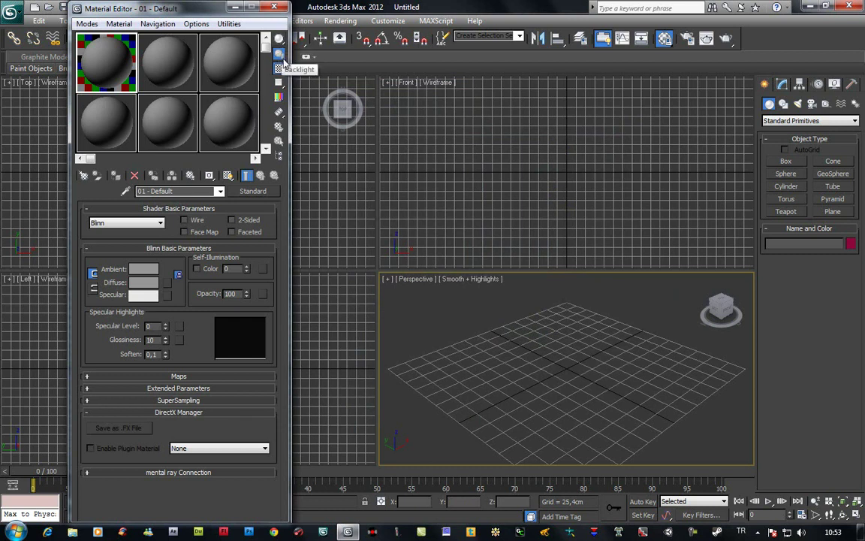
Step: Hide the sample background, set Specular Level to 81, and leave Backlight turned off
{"action": "left_click", "coordinate": [280, 69]}
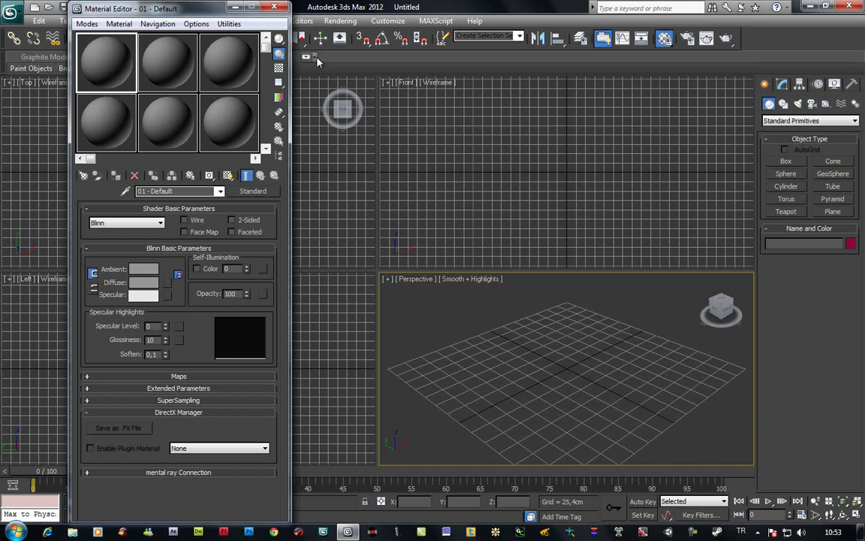
{"action": "left_click", "coordinate": [279, 54]}
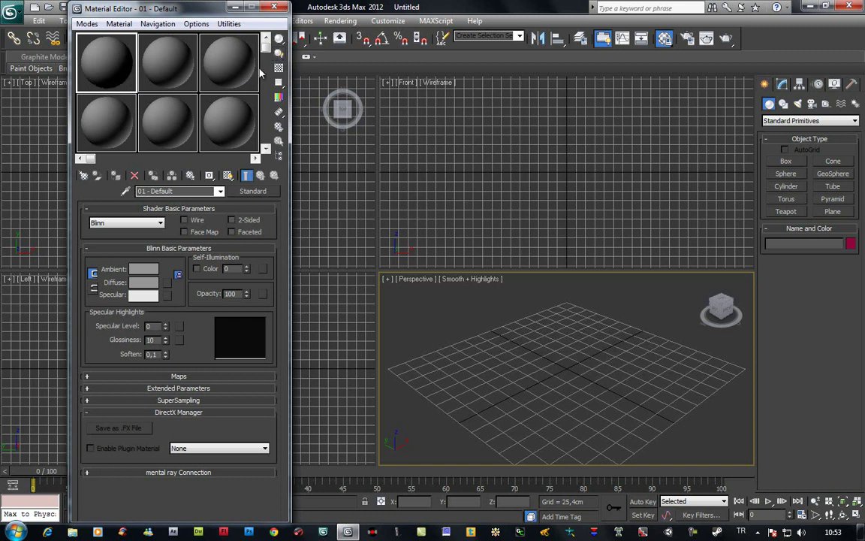
{"action": "left_click", "coordinate": [278, 56]}
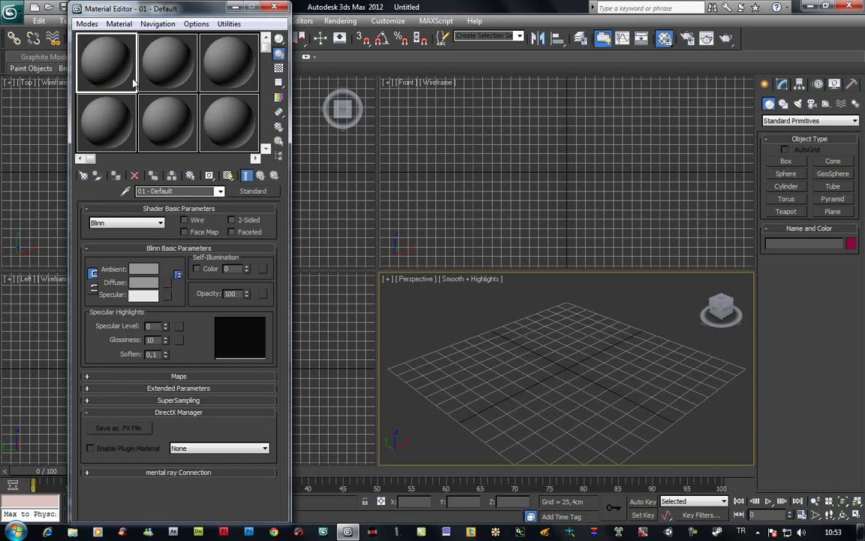
{"action": "left_click_drag", "start_coordinate": [165, 325], "coordinate": [157, 273]}
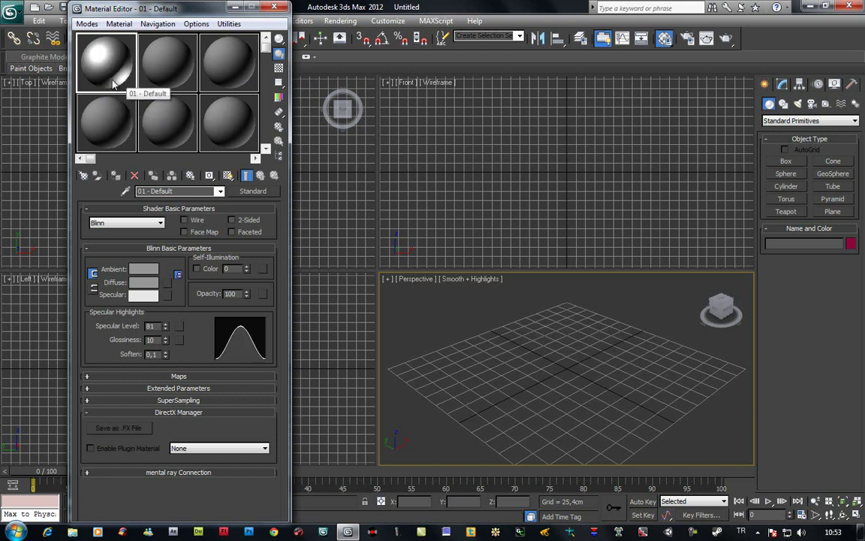
{"action": "left_click", "coordinate": [279, 53]}
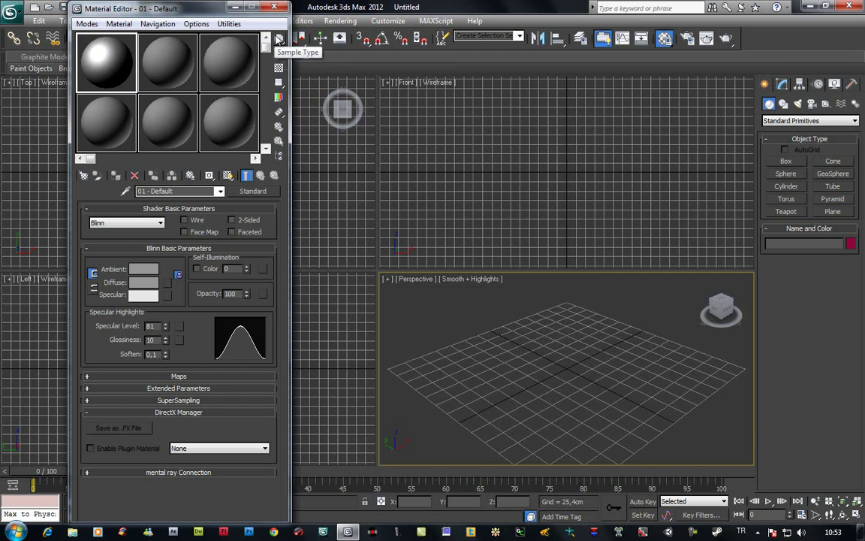
Step: Preview the material on a cylinder, tilt it, then reset its rotation
{"action": "left_click_drag", "start_coordinate": [278, 39], "coordinate": [278, 57]}
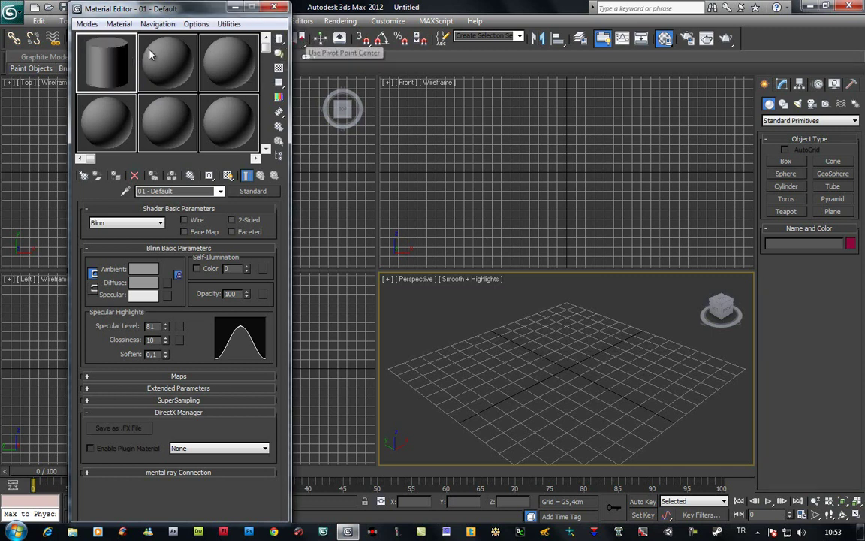
{"action": "mouse_move", "coordinate": [116, 75]}
{"action": "left_mouse_down"}
{"action": "mouse_move", "coordinate": [125, 90]}
{"action": "mouse_move", "coordinate": [95, 51]}
{"action": "mouse_move", "coordinate": [123, 34]}
{"action": "mouse_move", "coordinate": [110, 83]}
{"action": "mouse_move", "coordinate": [129, 41]}
{"action": "mouse_move", "coordinate": [110, 35]}
{"action": "left_mouse_up"}
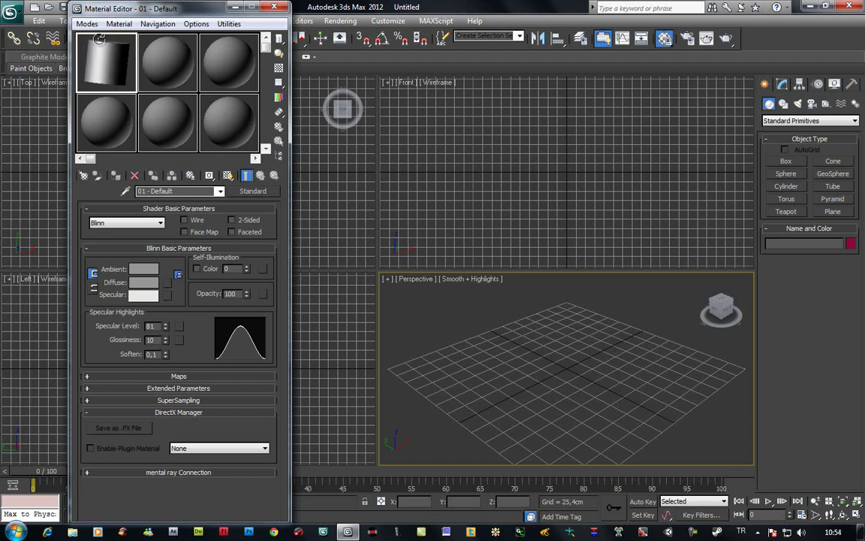
{"action": "right_click", "coordinate": [102, 50]}
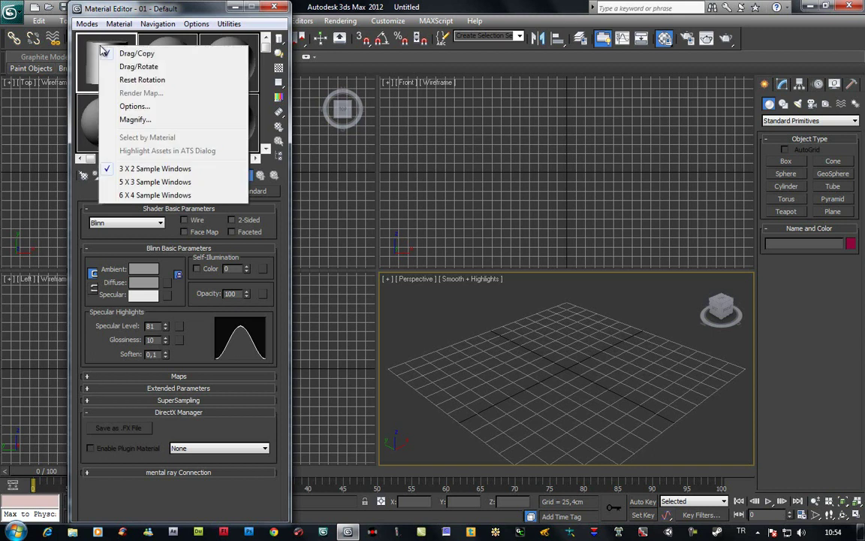
{"action": "left_click", "coordinate": [129, 78]}
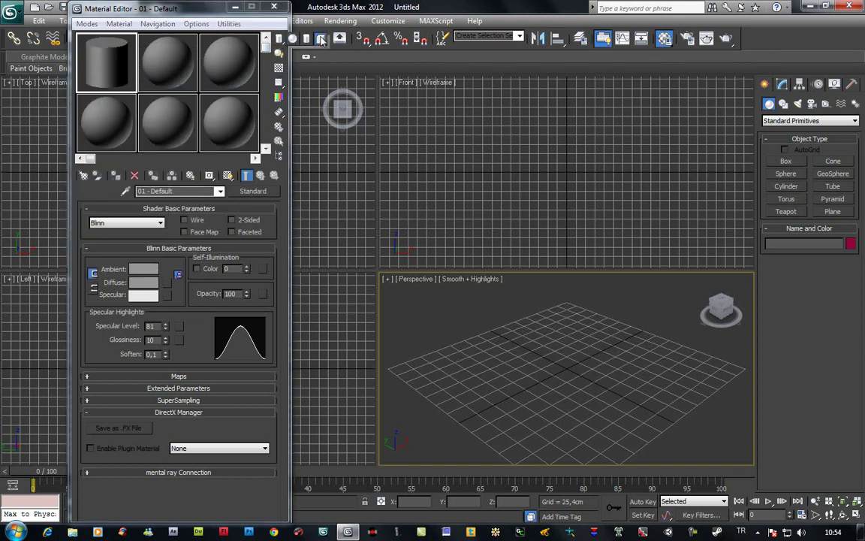
Step: Switch the sample type to a box and rotate the box preview to a new angle
{"action": "left_click_drag", "start_coordinate": [279, 44], "coordinate": [279, 74]}
{"action": "mouse_move", "coordinate": [113, 71]}
{"action": "left_mouse_down"}
{"action": "mouse_move", "coordinate": [124, 58]}
{"action": "mouse_move", "coordinate": [96, 75]}
{"action": "left_mouse_up"}
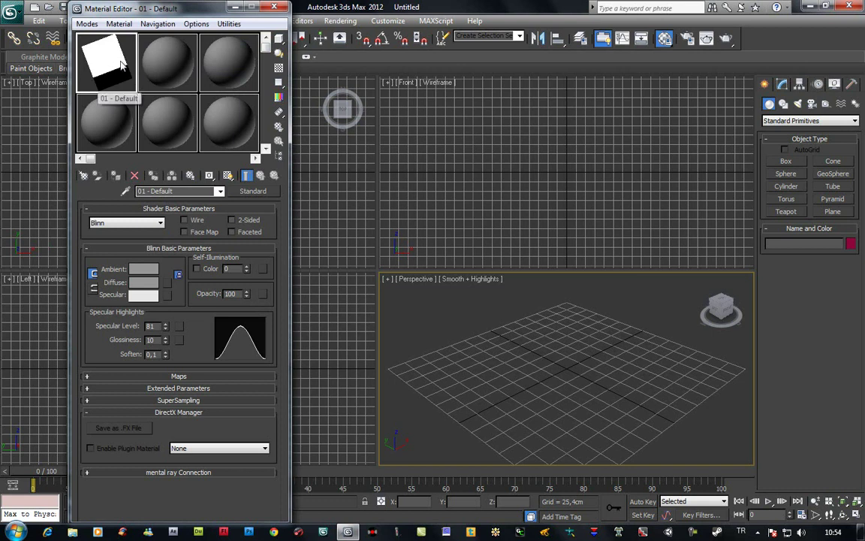
{"action": "mouse_move", "coordinate": [115, 60]}
{"action": "left_mouse_down"}
{"action": "mouse_move", "coordinate": [118, 52]}
{"action": "mouse_move", "coordinate": [120, 64]}
{"action": "left_mouse_up"}
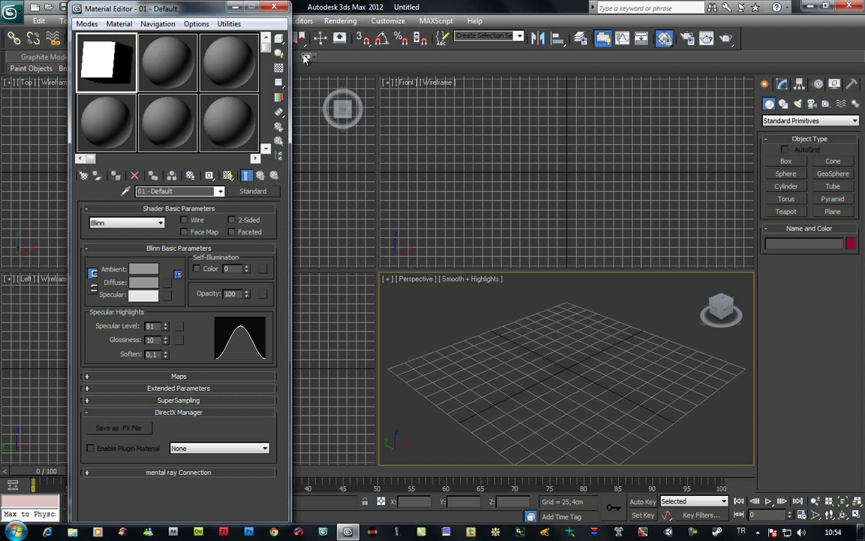
Step: Pick the sphere sample type to preview 01 - Default on a sphere again
{"action": "left_click", "coordinate": [278, 39]}
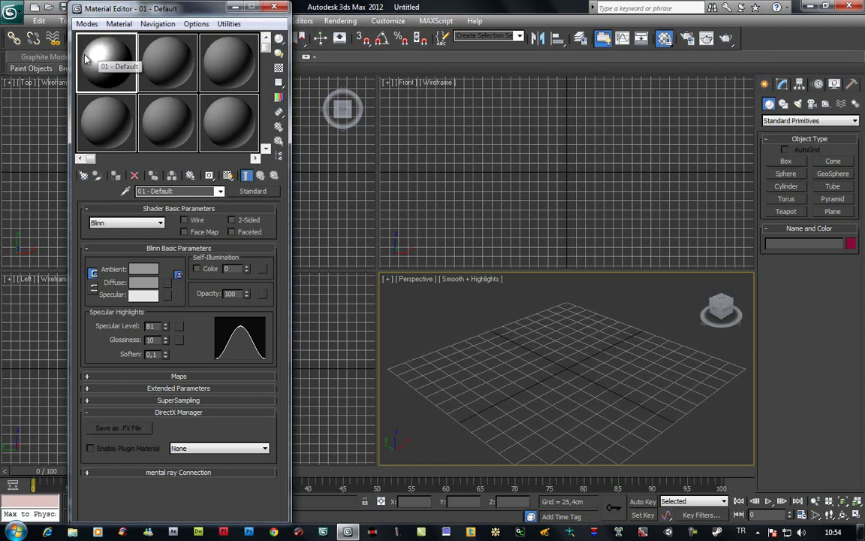